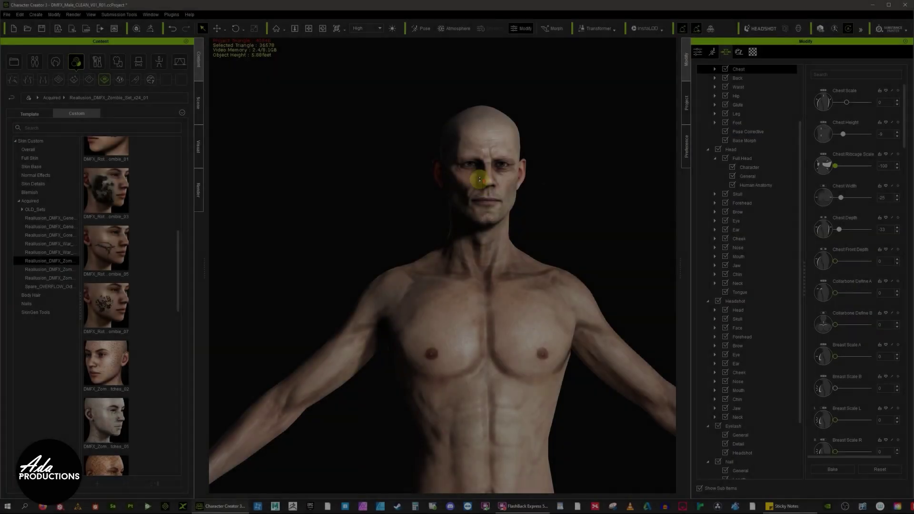
Step: Scroll the Modify panel up to bring the Material List and Texture Settings into view
scroll(584, 169, up, 2)
scroll(573, 151, up, 2)
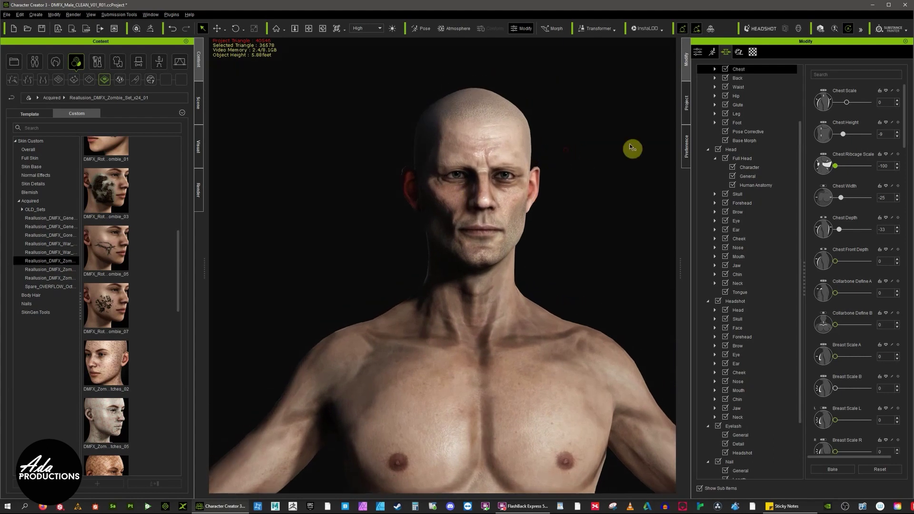
Step: Select the Std_Cornea_R, Std_Eye_L and Std_Cornea_L materials in the Material List
click(753, 52)
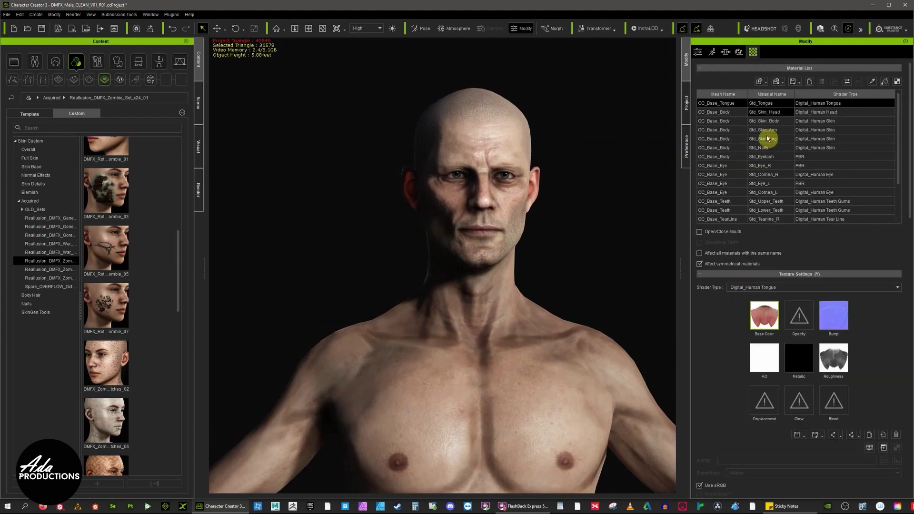
click(763, 175)
scroll(724, 170, down, 1)
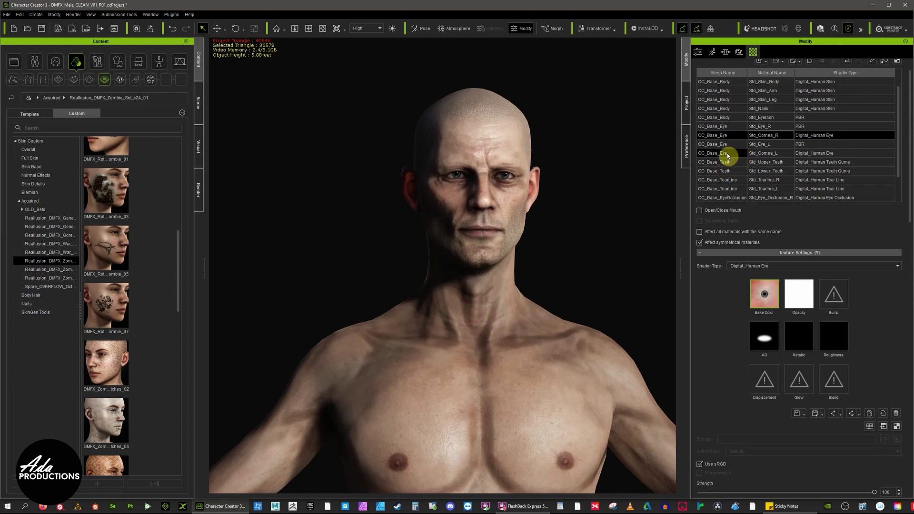
shift+click(727, 156)
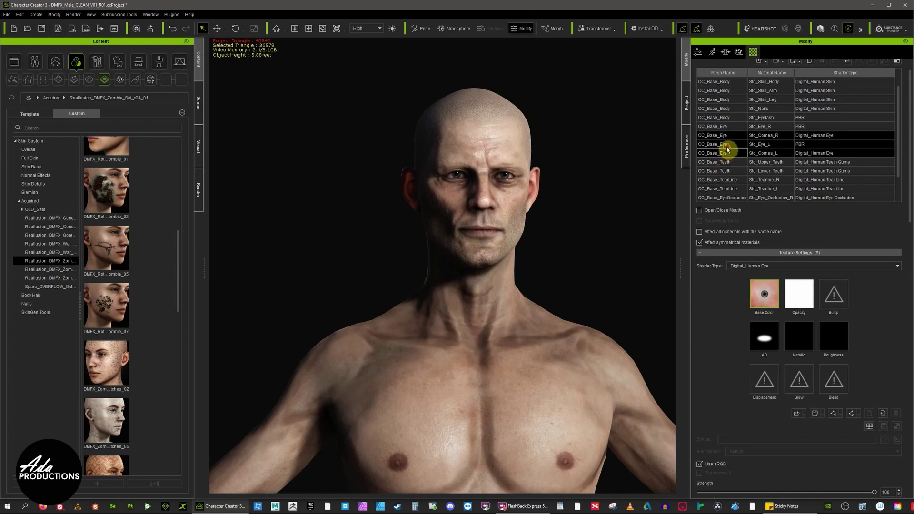
scroll(773, 230, down, 6)
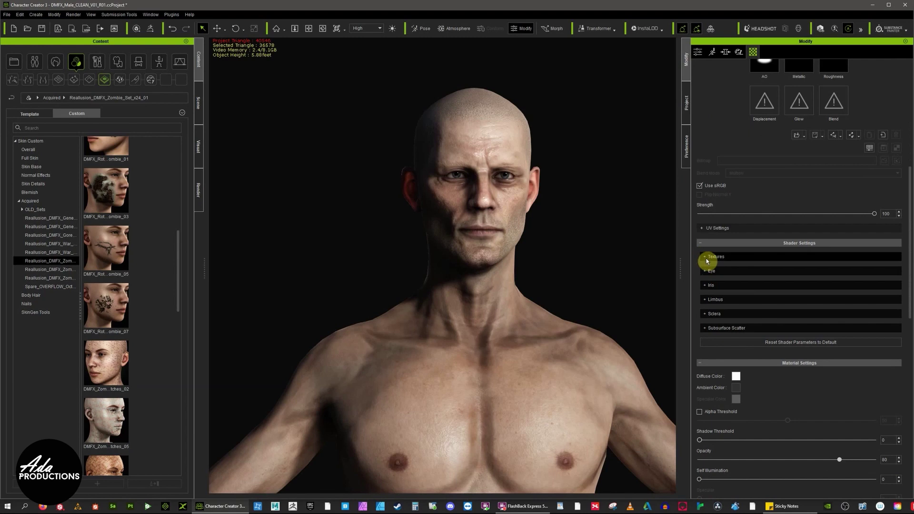
click(707, 260)
click(707, 260)
scroll(707, 260, up, 2)
scroll(553, 210, up, 5)
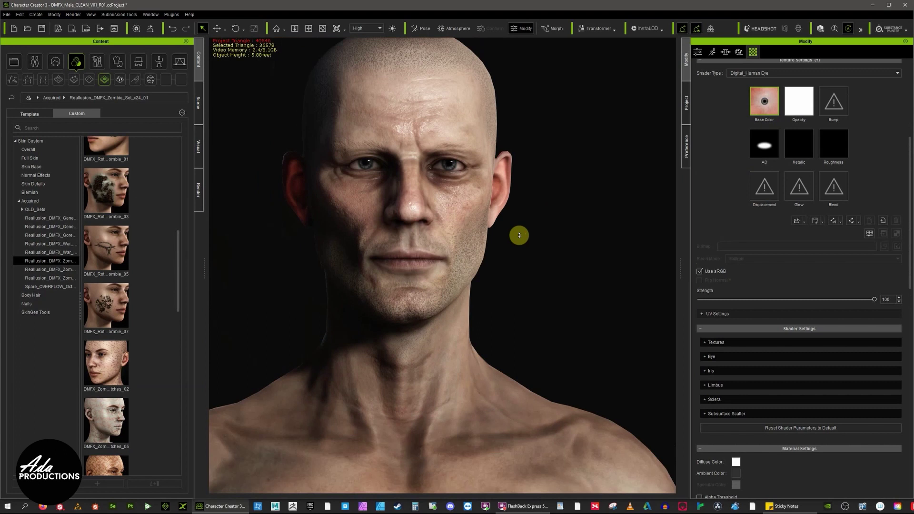
Step: Pan and zoom the viewport in closely on the character's eyes
middle_drag(519, 235, 519, 235)
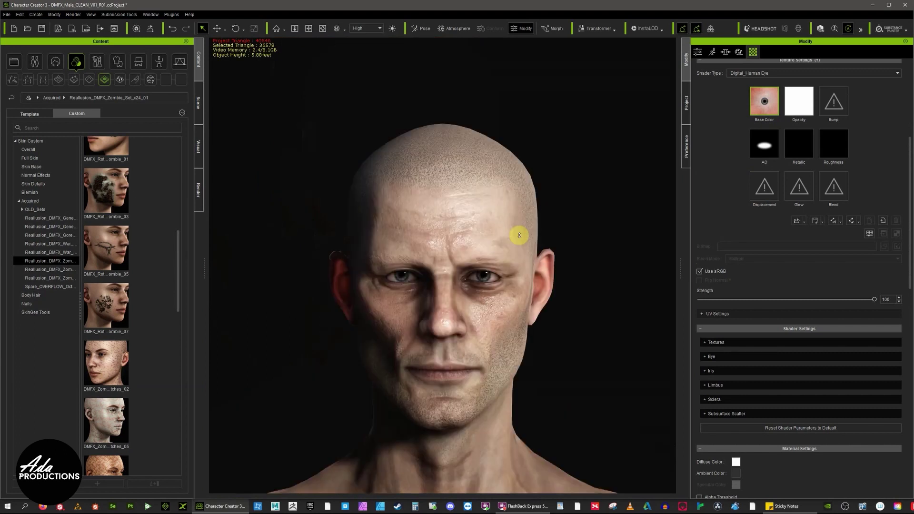
scroll(519, 235, up, 6)
middle_drag(500, 279, 602, 172)
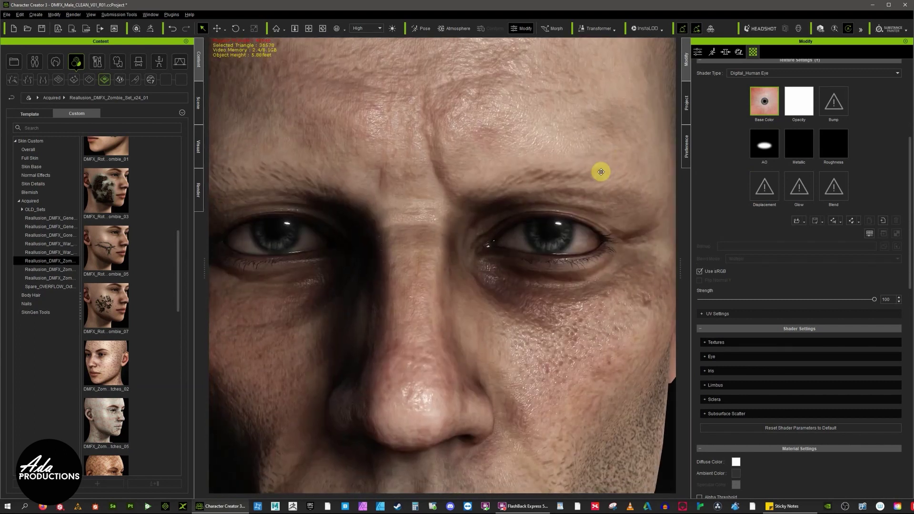
scroll(556, 211, down, 4)
scroll(556, 211, up, 4)
Step: Open Adjust Color for the eye Base Color texture and move the dialog off the face
right_click(761, 101)
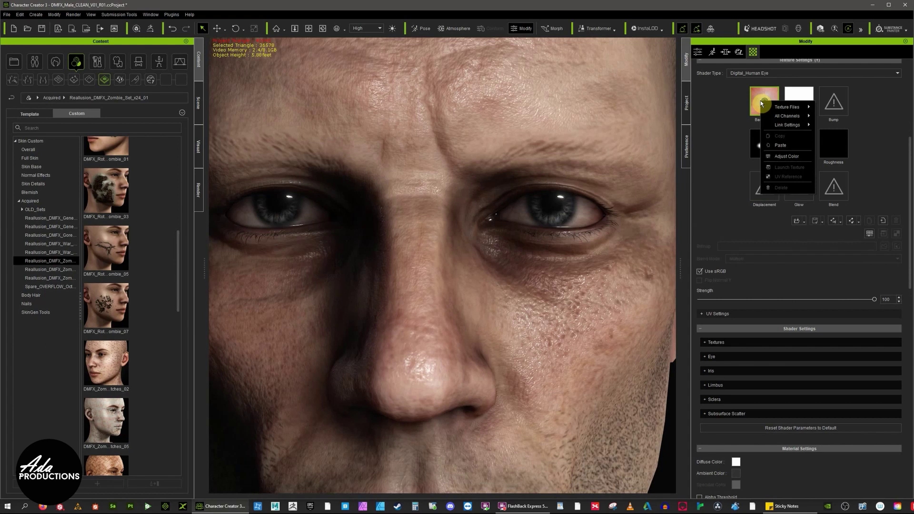
click(786, 157)
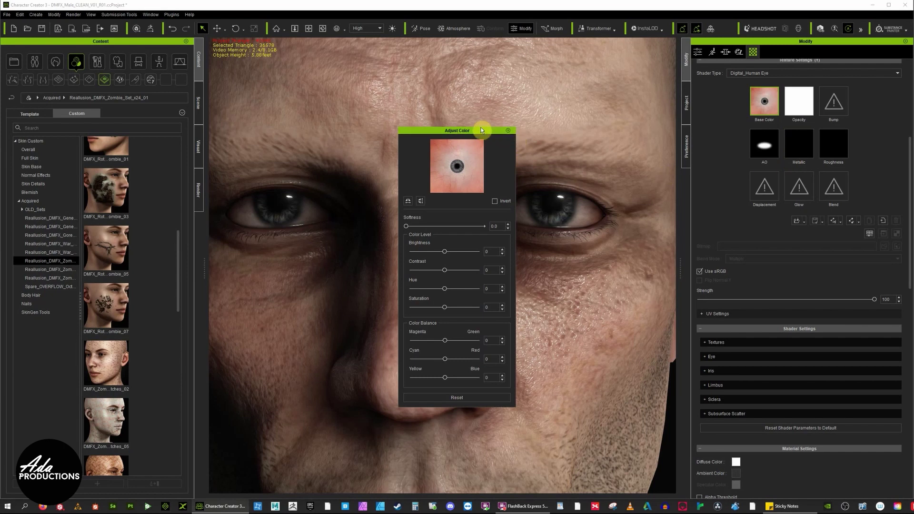
drag(482, 134, 813, 123)
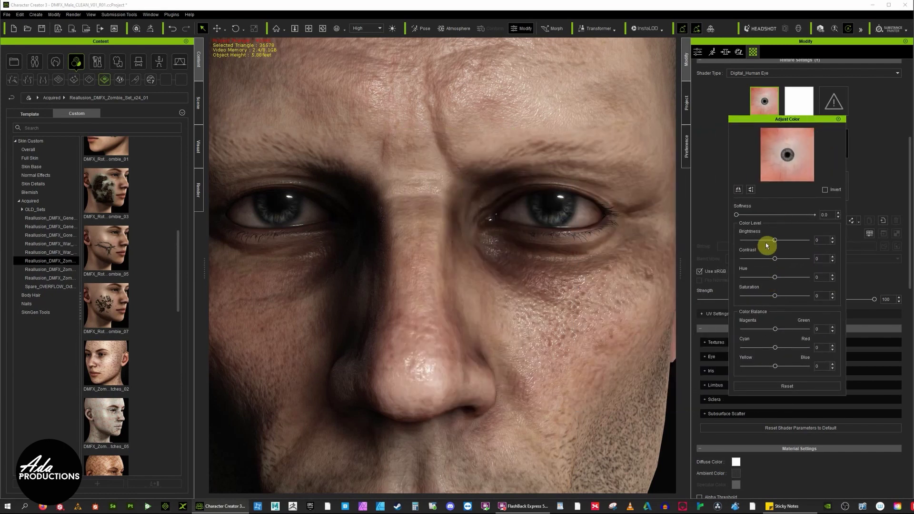
Step: Set brightness 8, hue 27 and color balance 19/51/18 on the eye texture
mouse_move(775, 241)
mouse_down()
mouse_move(796, 245)
mouse_move(775, 246)
mouse_move(784, 248)
mouse_up()
drag(778, 282, 780, 278)
drag(776, 329, 768, 349)
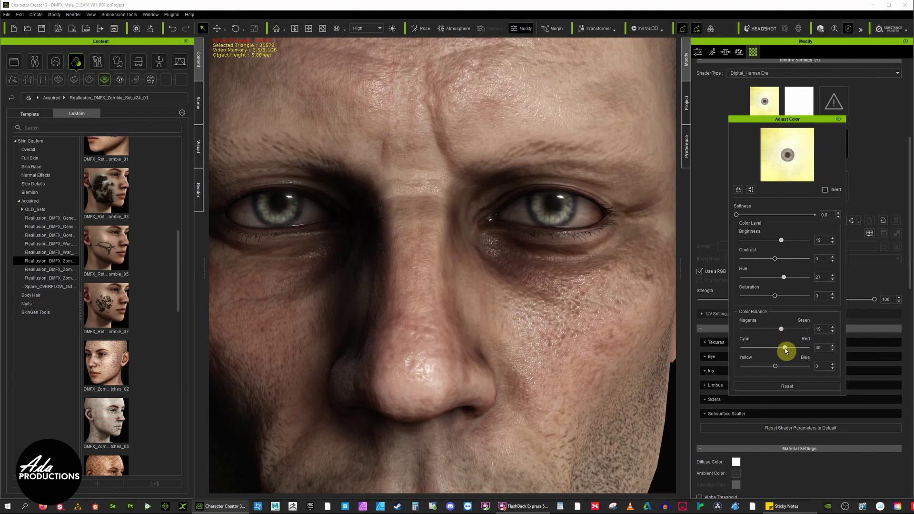
mouse_move(775, 366)
mouse_down()
mouse_move(790, 367)
mouse_move(781, 367)
mouse_up()
scroll(518, 255, down, 5)
scroll(520, 257, up, 2)
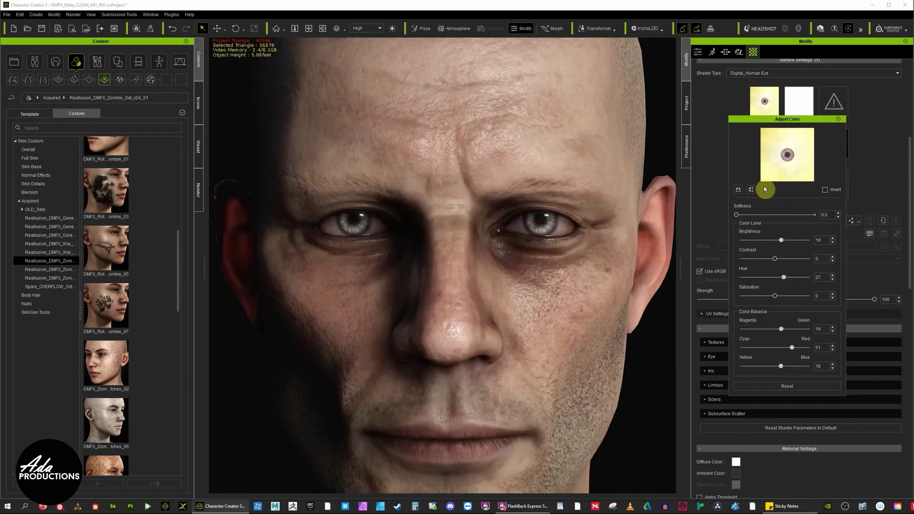
drag(782, 243, 777, 243)
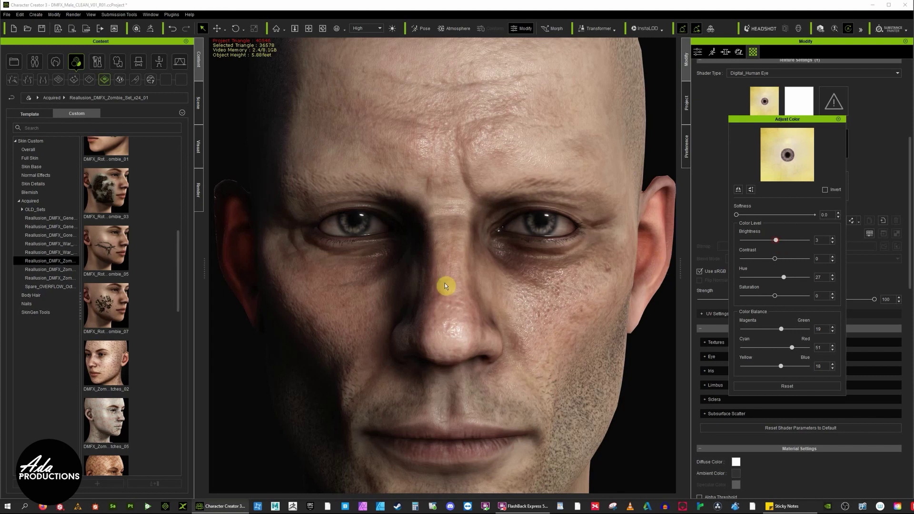
scroll(534, 239, down, 3)
scroll(529, 234, up, 5)
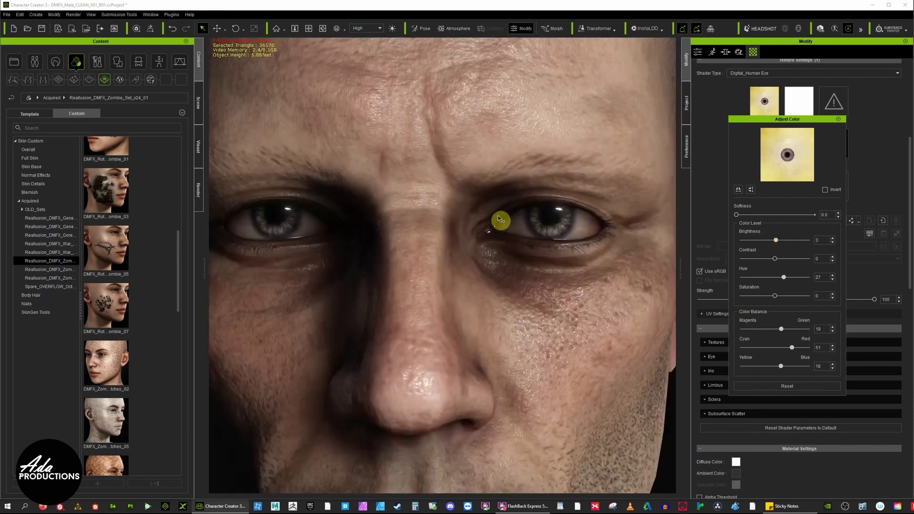
scroll(488, 233, down, 4)
drag(777, 241, 780, 241)
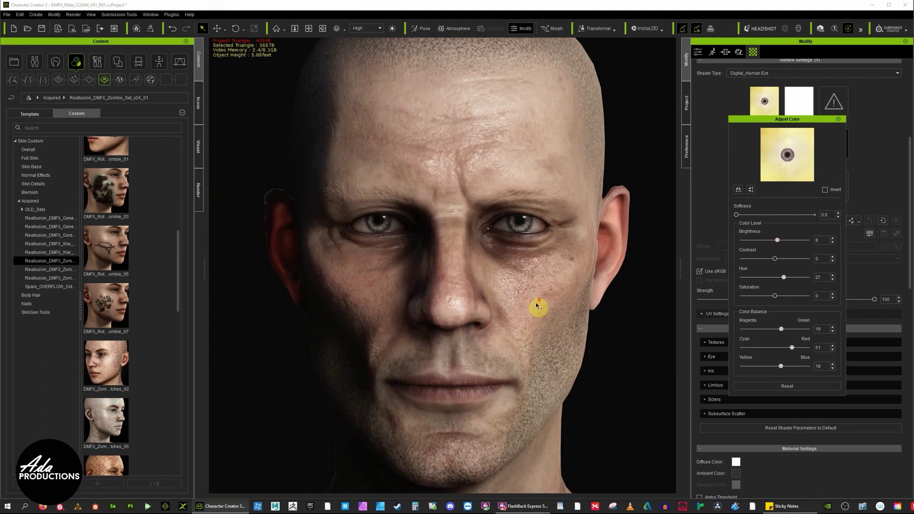
scroll(535, 302, down, 2)
Step: Raise the base colour blend map strength and reduce eye shadow radius to about 0.418
click(839, 120)
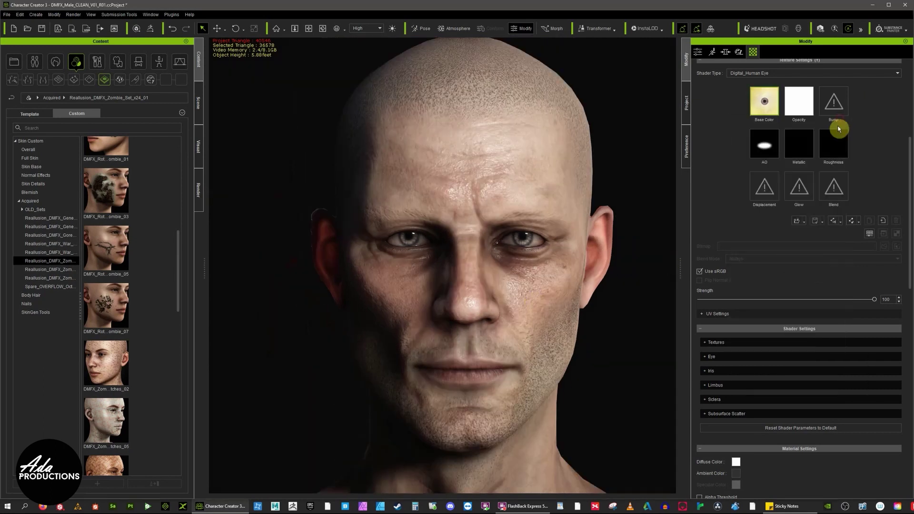
scroll(805, 297, down, 2)
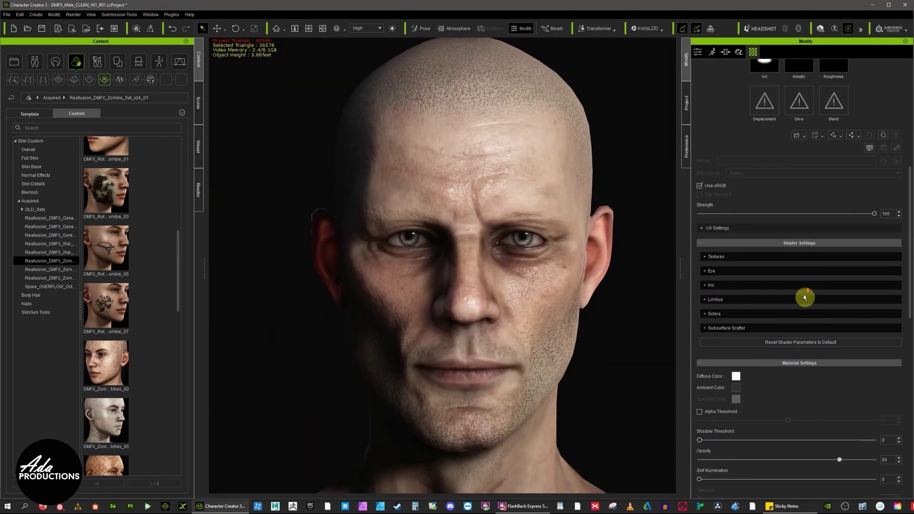
click(704, 271)
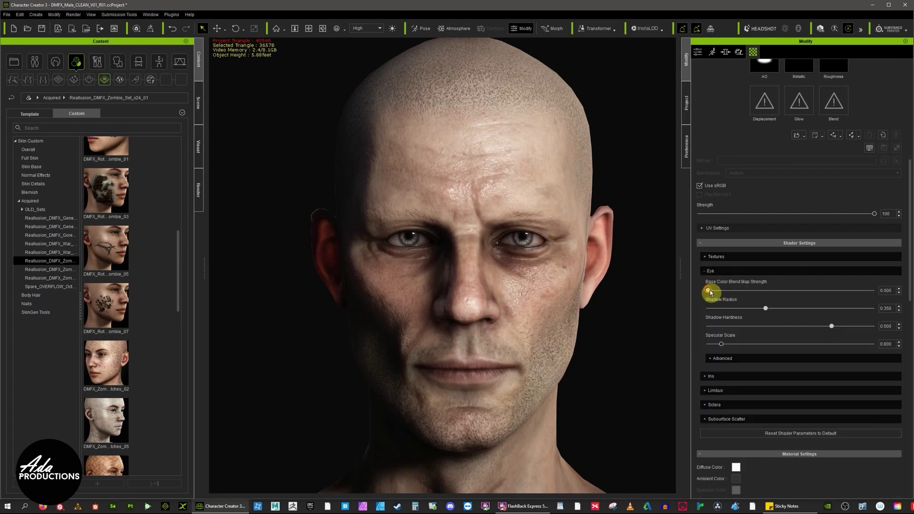
drag(716, 291, 805, 292)
drag(864, 297, 841, 291)
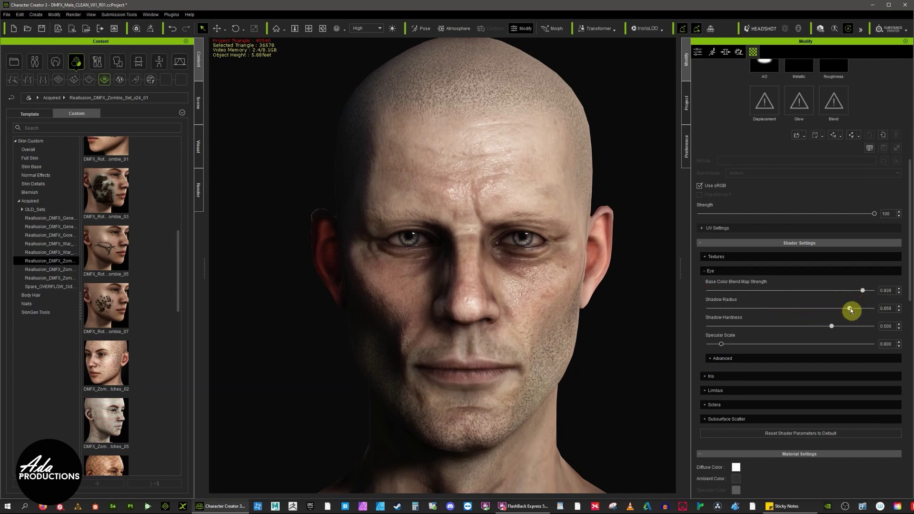
drag(851, 311, 779, 312)
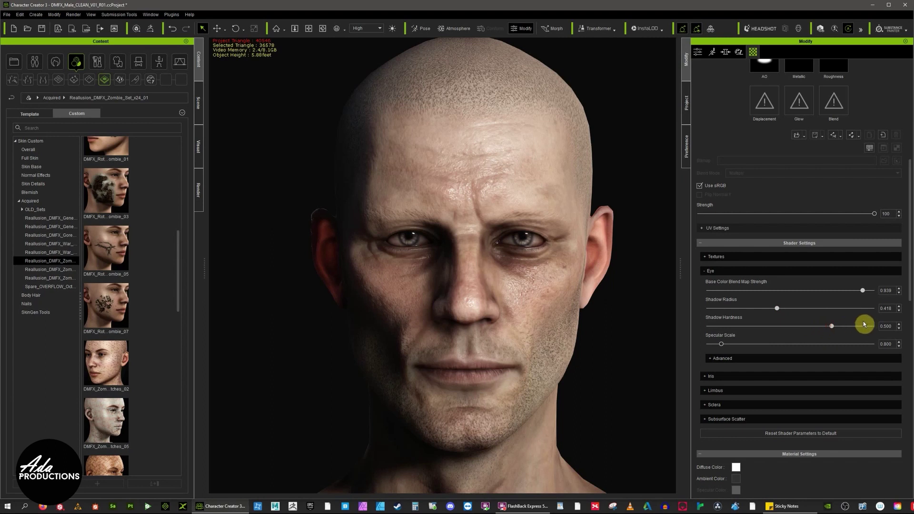
Step: Set iris depth scale 0.334, iris color brightness 1.072 and iris roughness 0.161
scroll(728, 348, down, 1)
click(712, 296)
scroll(712, 297, down, 2)
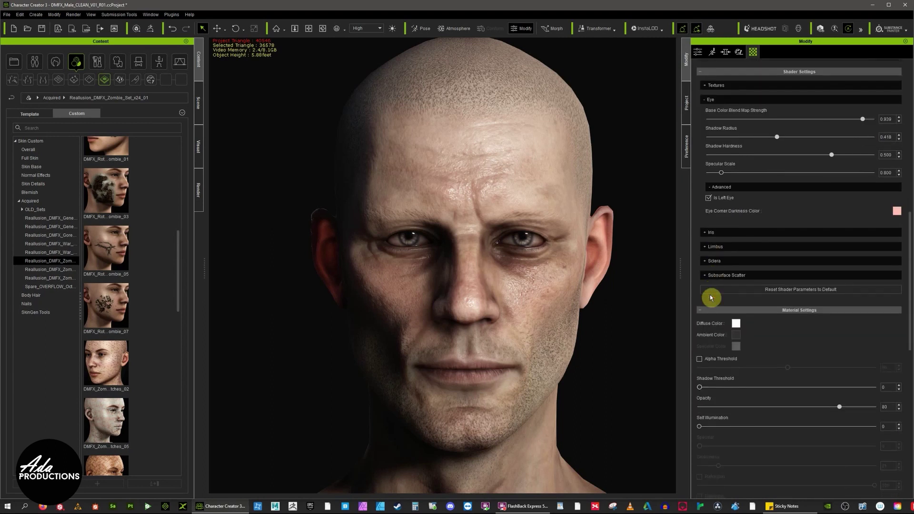
click(707, 234)
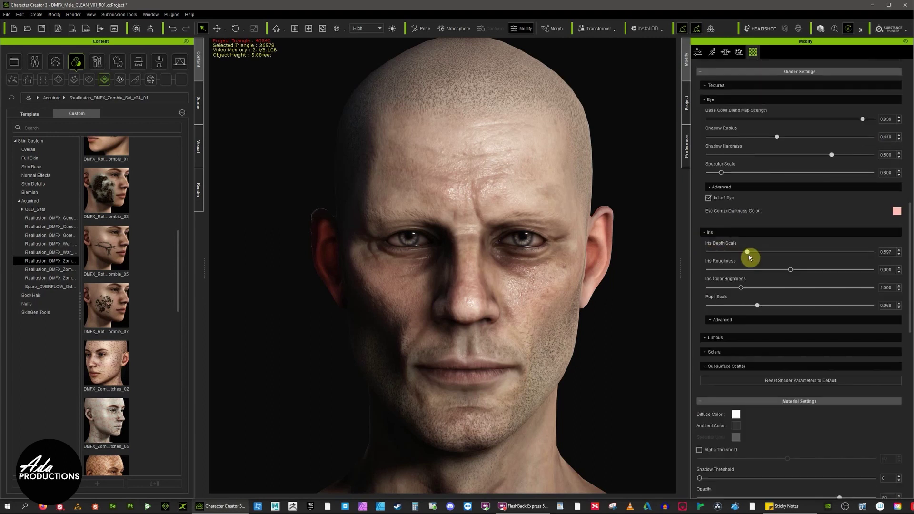
drag(752, 255, 808, 282)
scroll(804, 282, up, 1)
mouse_move(742, 330)
mouse_down()
mouse_move(802, 328)
mouse_move(739, 337)
mouse_up()
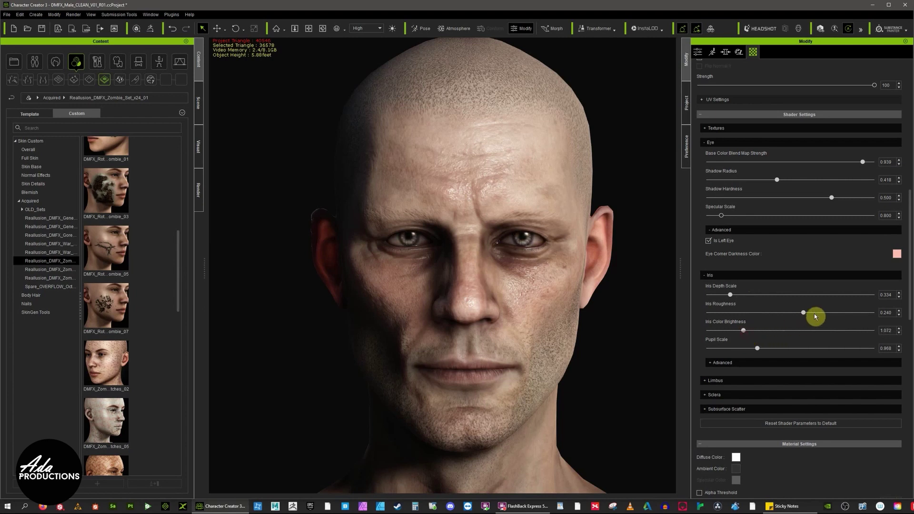
drag(805, 314, 786, 319)
Step: Shrink the pupil scale slightly to 0.951 in the advanced iris options
click(711, 363)
scroll(754, 320, down, 1)
mouse_move(757, 305)
mouse_down()
mouse_move(796, 306)
mouse_move(749, 311)
mouse_up()
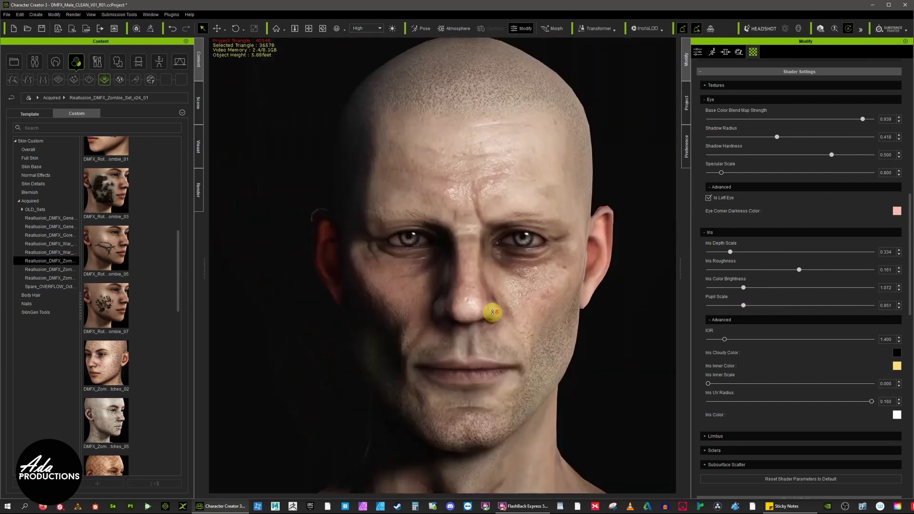
scroll(495, 310, up, 5)
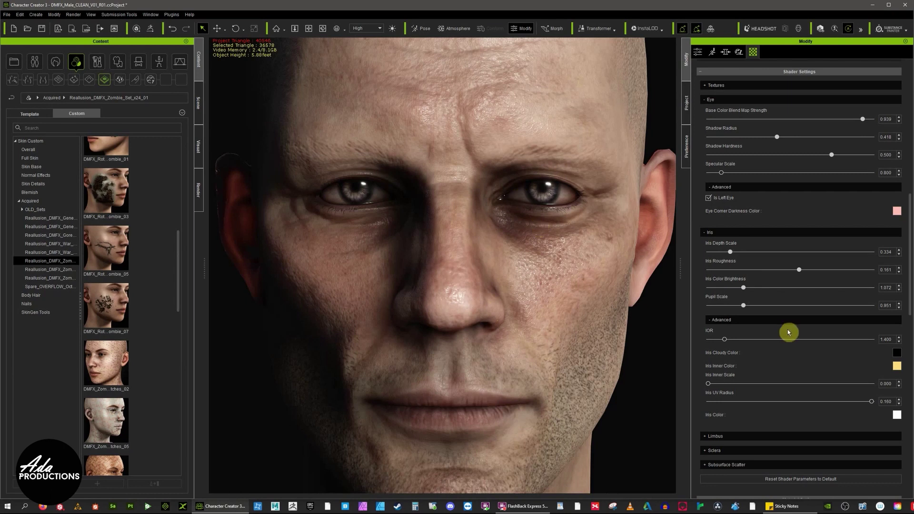
scroll(788, 329, down, 1)
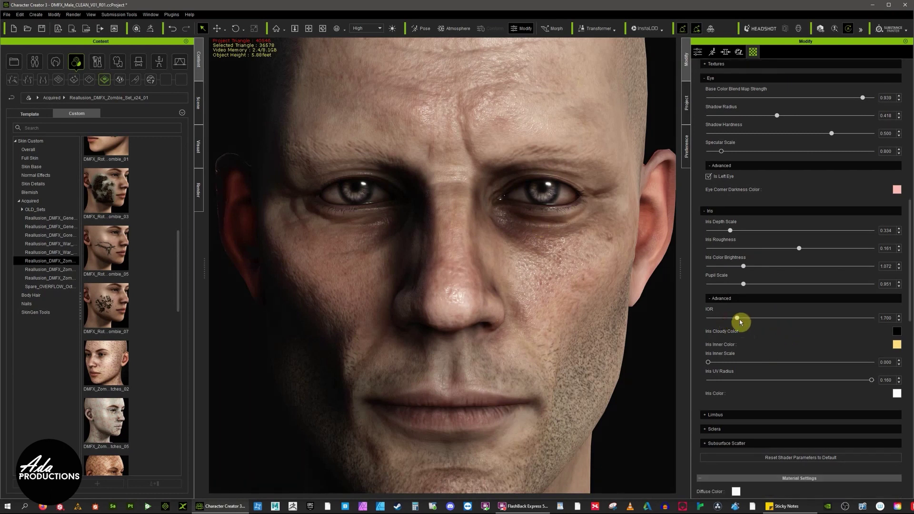
Step: Bring the eye into close view and set the iris IOR to 1.481
drag(792, 321, 738, 323)
scroll(577, 309, down, 3)
scroll(577, 309, up, 2)
right_drag(596, 303, 473, 305)
scroll(561, 290, up, 3)
middle_drag(536, 295, 690, 414)
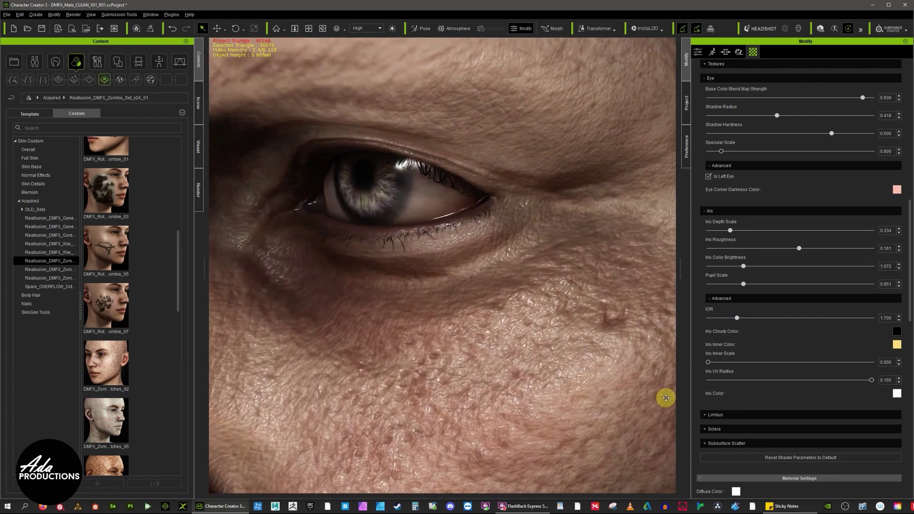
scroll(690, 414, up, 2)
mouse_move(738, 317)
mouse_down()
mouse_move(898, 333)
mouse_move(643, 342)
mouse_move(776, 338)
mouse_move(708, 342)
mouse_move(731, 343)
mouse_move(770, 322)
mouse_move(714, 337)
mouse_up()
scroll(727, 344, down, 1)
scroll(745, 386, down, 1)
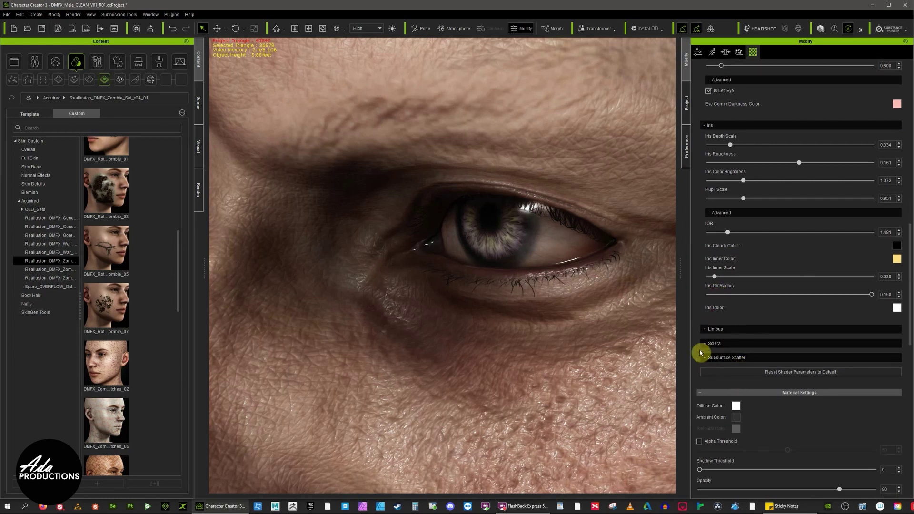
Step: Lower sclera brightness to 0.591 and set sclera roughness to 0.279
click(706, 343)
mouse_move(731, 363)
mouse_down()
mouse_move(771, 367)
mouse_move(726, 373)
mouse_up()
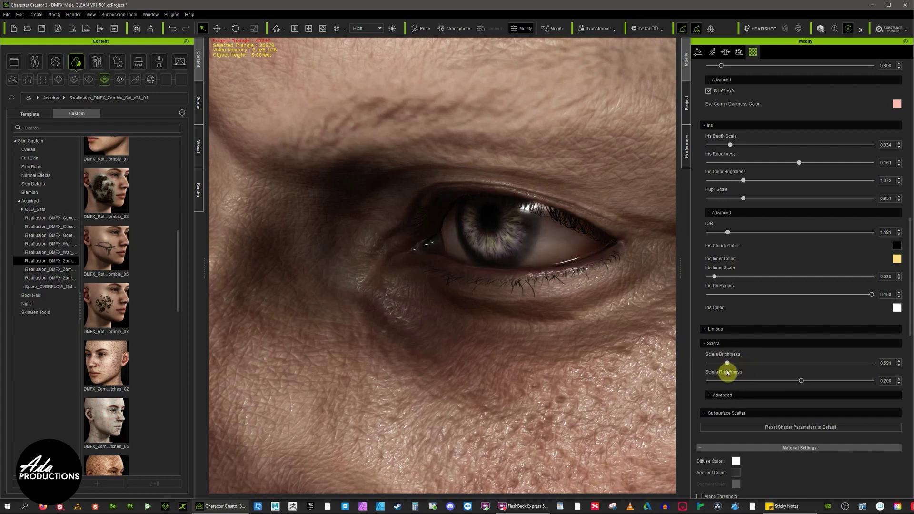
mouse_move(801, 384)
mouse_down()
mouse_move(753, 381)
mouse_move(843, 384)
mouse_move(787, 388)
mouse_move(803, 395)
mouse_move(859, 390)
mouse_move(794, 397)
mouse_move(865, 381)
mouse_move(810, 393)
mouse_up()
Step: Lower the eye material's Opacity slider in Material Settings
scroll(712, 398, down, 3)
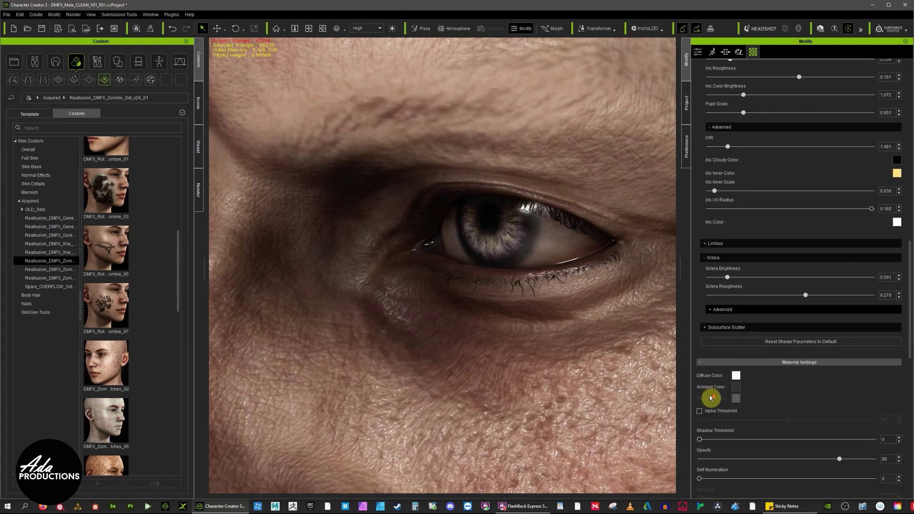
scroll(711, 399, down, 2)
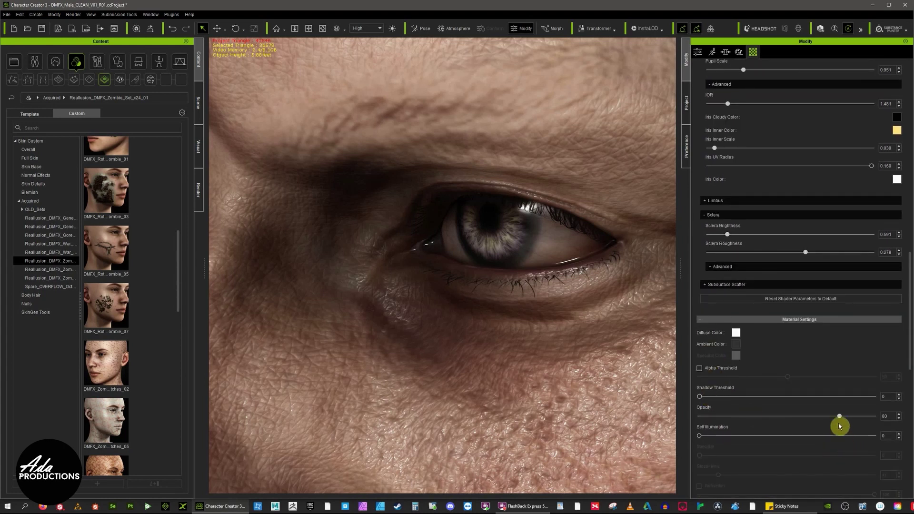
drag(839, 418, 728, 417)
scroll(781, 272, up, 5)
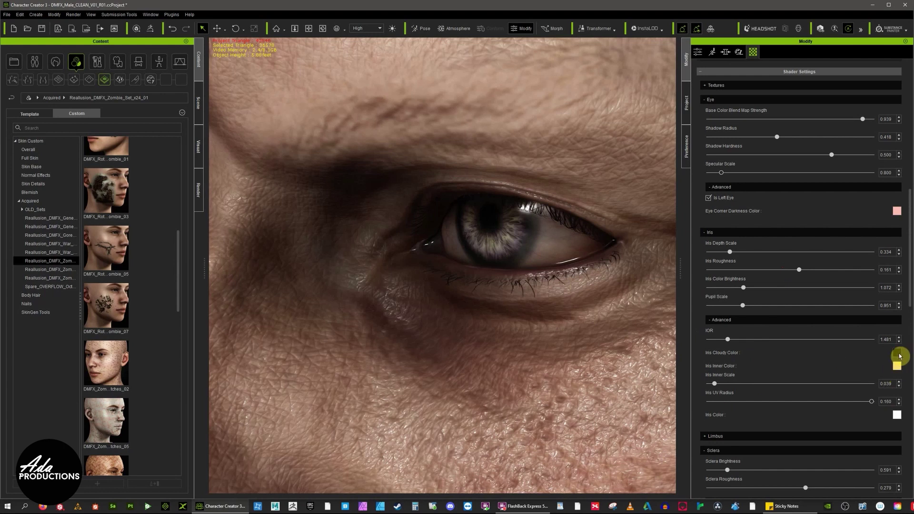
Step: Set the Iris Cloudy Color to a dark teal (#223331) and return to a full face view
click(896, 367)
drag(479, 168, 825, 219)
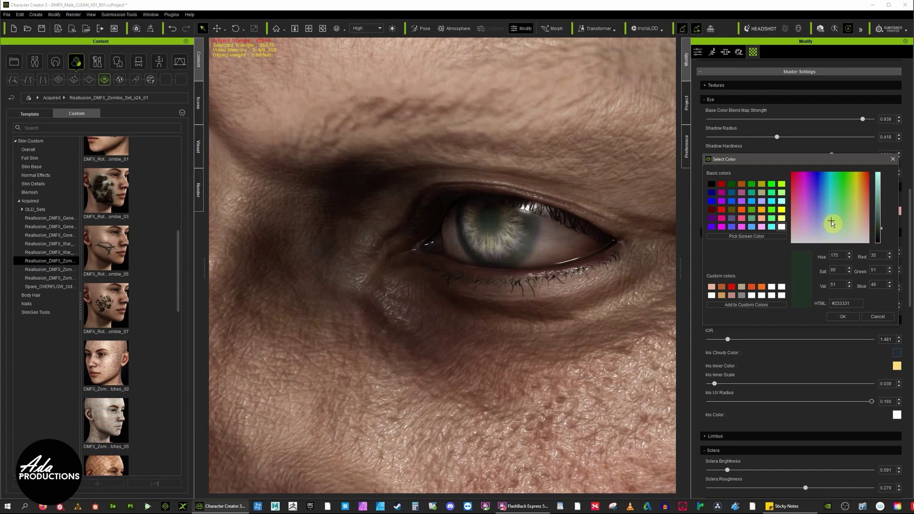
drag(882, 225, 881, 231)
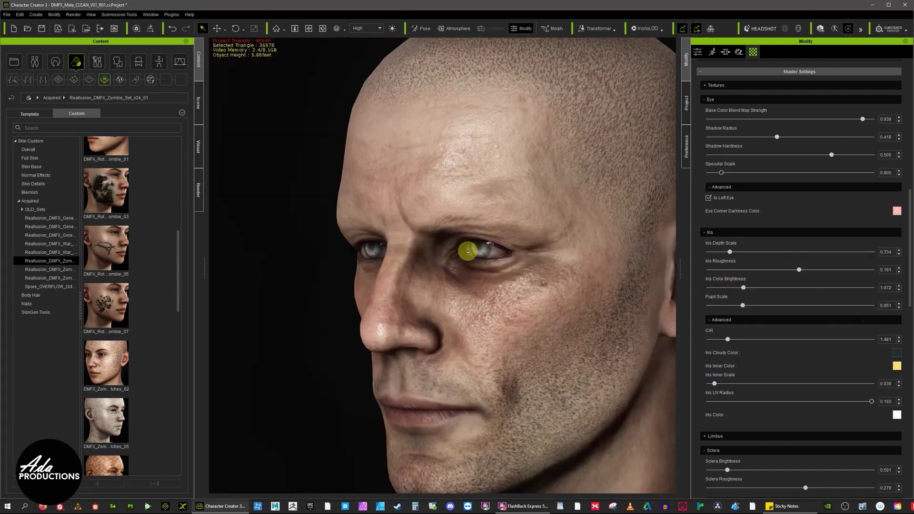
mouse_move(541, 245)
right_down()
mouse_move(592, 231)
mouse_move(535, 241)
right_up()
scroll(531, 244, up, 3)
scroll(531, 244, down, 5)
scroll(526, 240, up, 4)
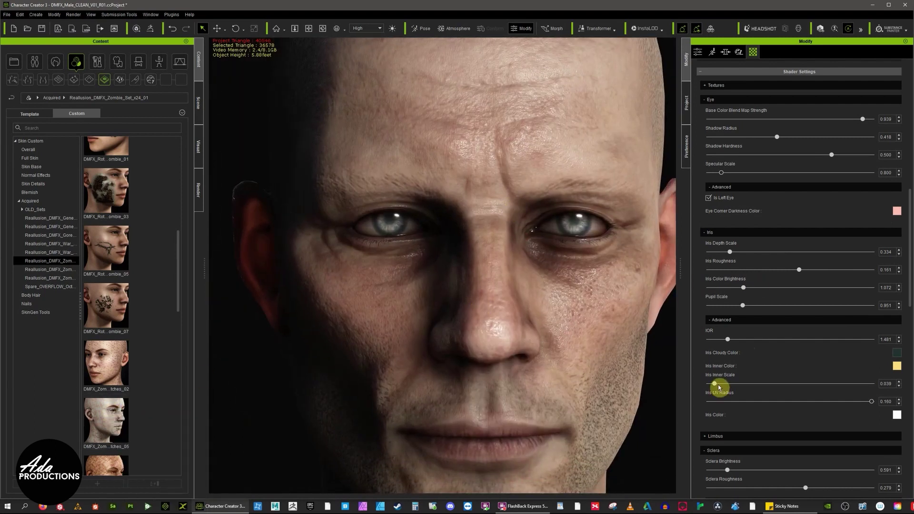
Step: Set iris inner scale 0.208, iris roughness 0.095, iris depth 0.596 and pupil scale 0.943
drag(714, 384, 742, 383)
mouse_move(799, 270)
mouse_down()
mouse_move(770, 280)
mouse_move(798, 272)
mouse_move(781, 286)
mouse_move(794, 283)
mouse_up()
click(747, 252)
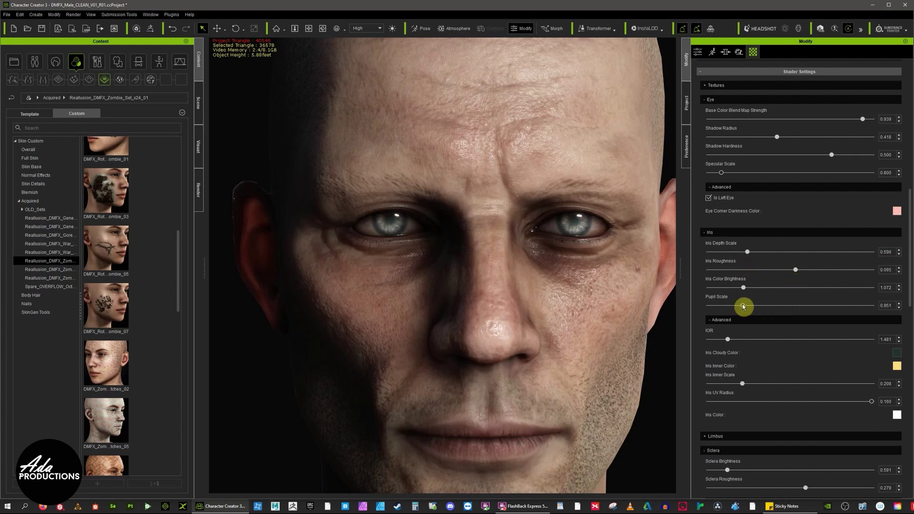
drag(745, 308, 741, 284)
Step: Orbit the head to its left side and bring the eye shader's texture maps into view
scroll(717, 223, up, 4)
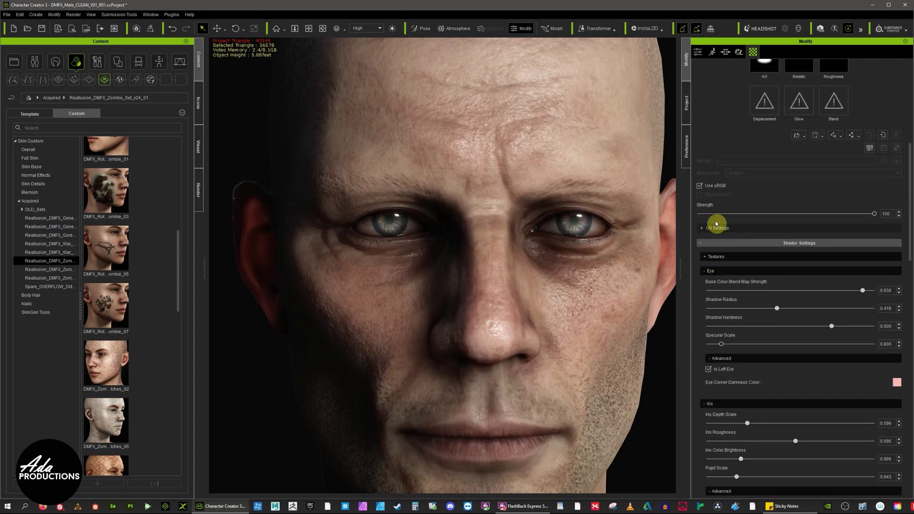
right_drag(448, 281, 551, 273)
scroll(793, 298, up, 7)
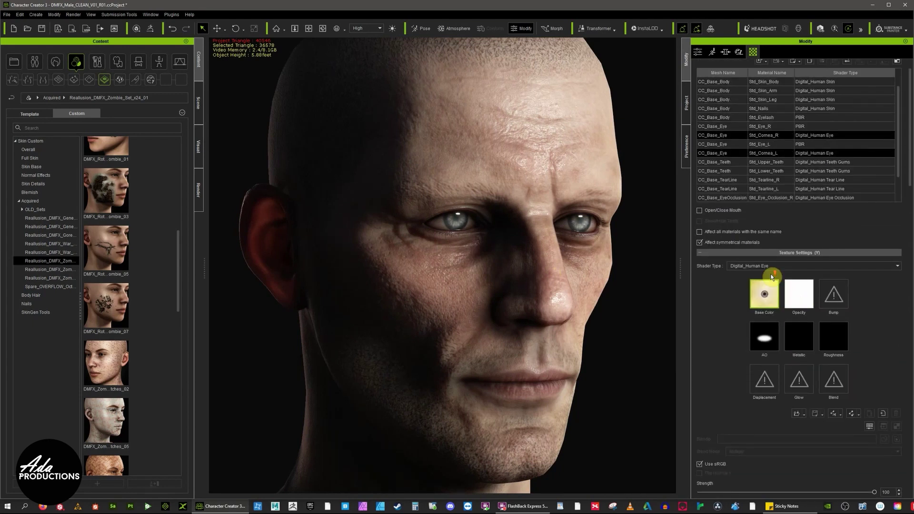
mouse_move(762, 305)
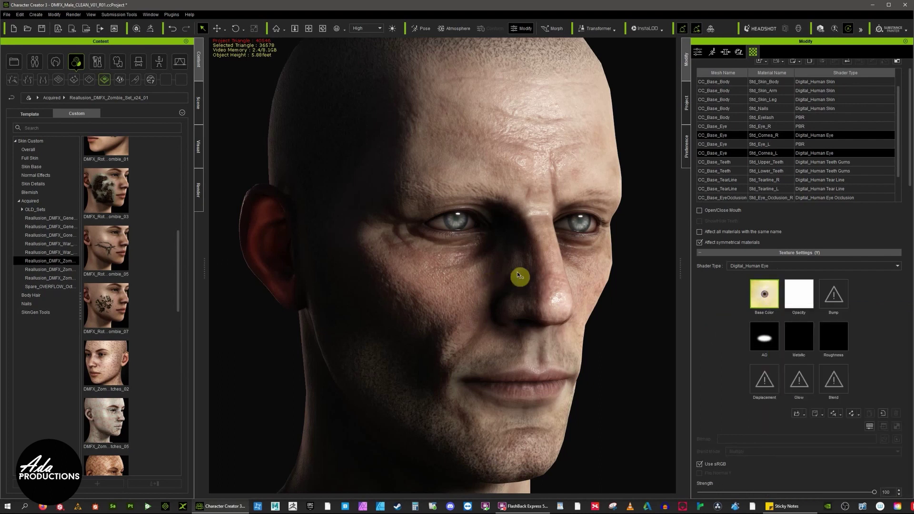
scroll(728, 345, down, 7)
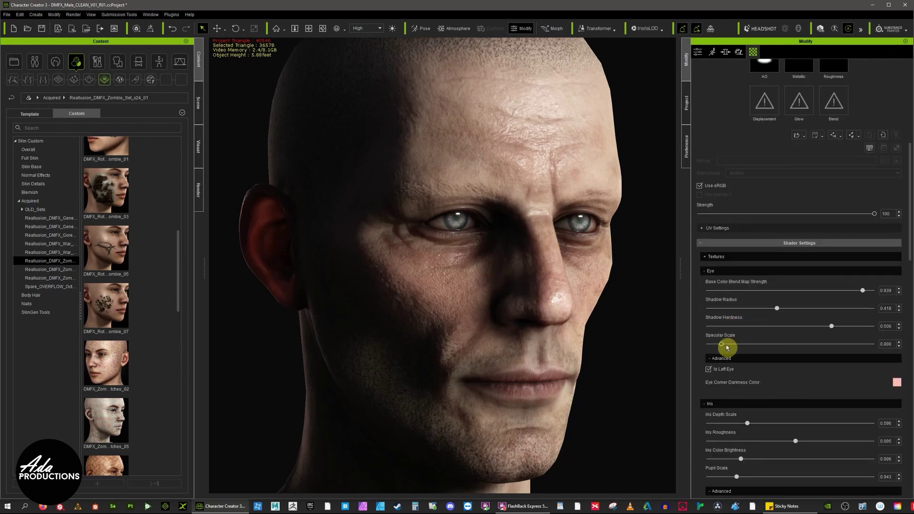